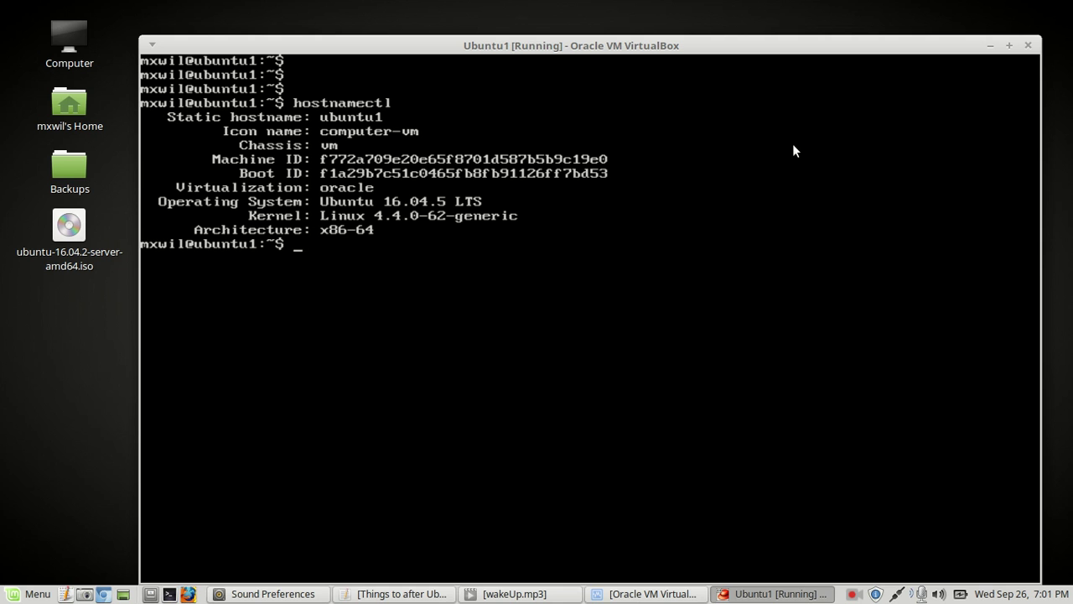
- Clear the console screen and add a few blank prompt lines
type("clear")
key("Return")
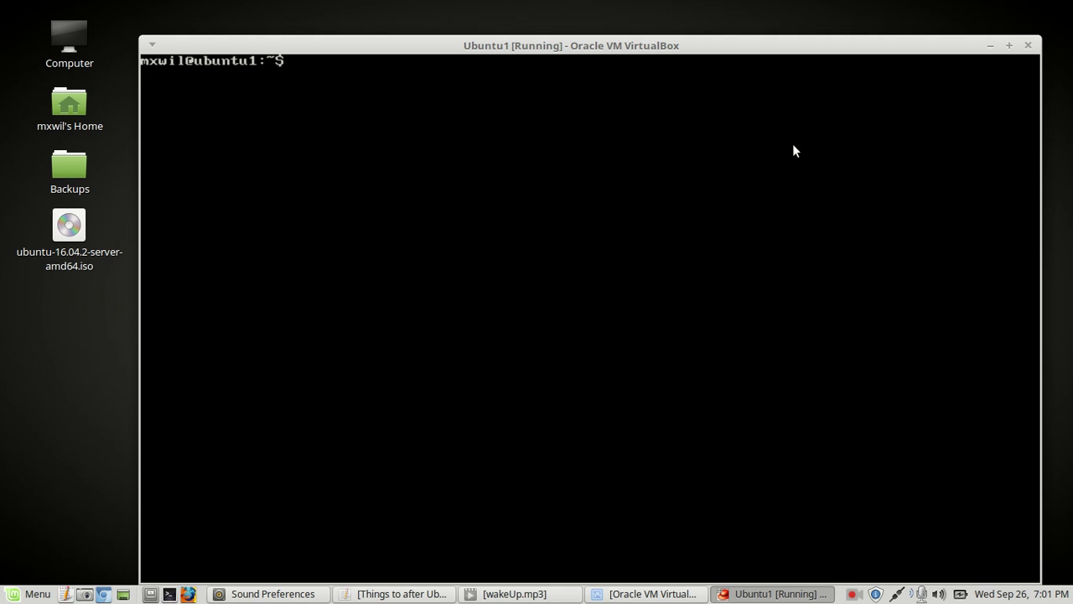
key("Return")
key("Return")
key("Return")
key("Return")
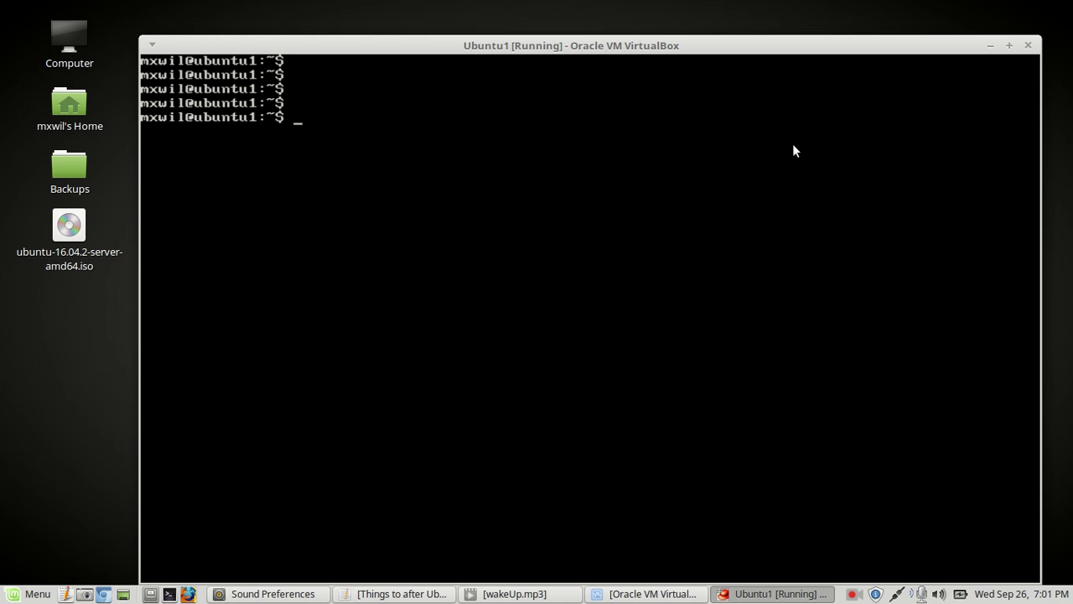
- Recall the update-and-upgrade command, add a second & so it chains with &&, then abort it
key("Up")
key("Up")
key("Up")
key("Down")
key("Up")
key("Up")
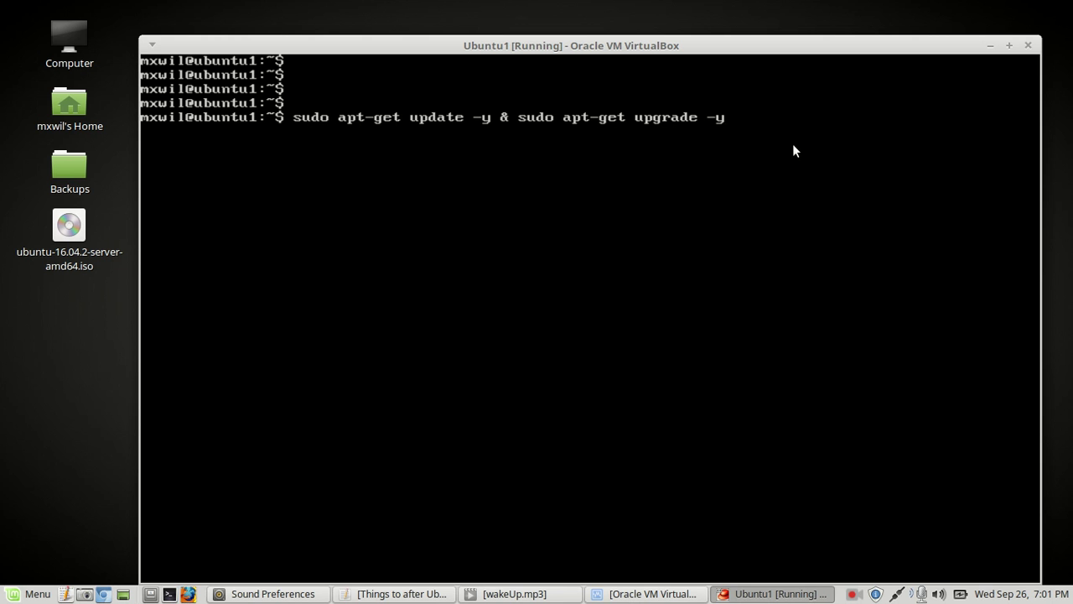
key("Left")
key("Left")
key("Left")
key("Left")
key("Left")
key("Left")
key("Left")
key("Left")
key("Left")
key("Left")
key("Left")
key("Left")
key("Left")
key("Left")
key("Left")
key("Left")
key("Left")
key("Left")
key("Left")
key("Left")
key("Left")
type("&")
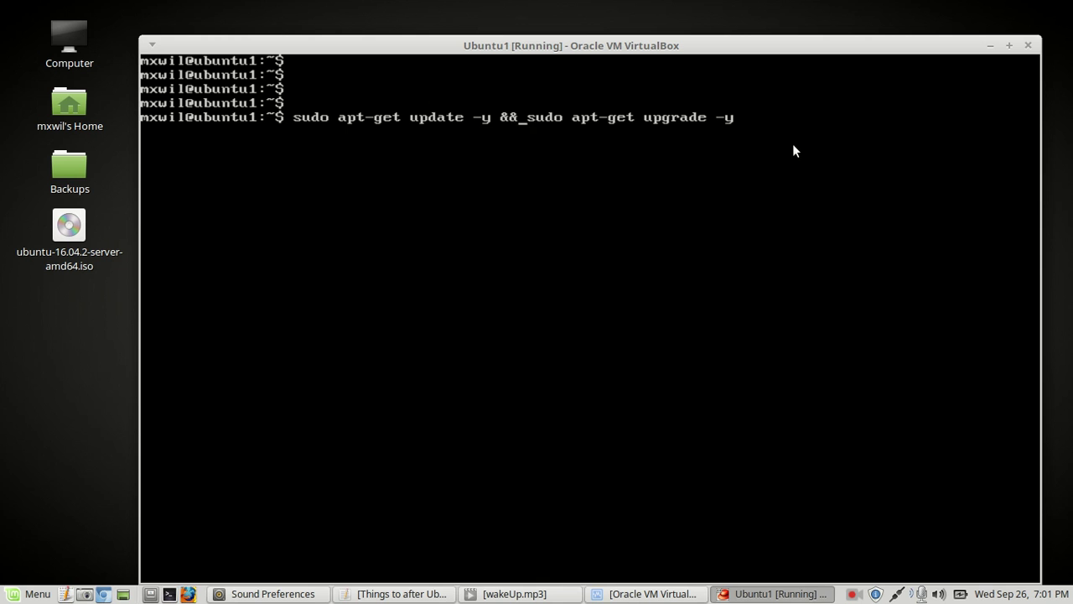
key("ctrl+c")
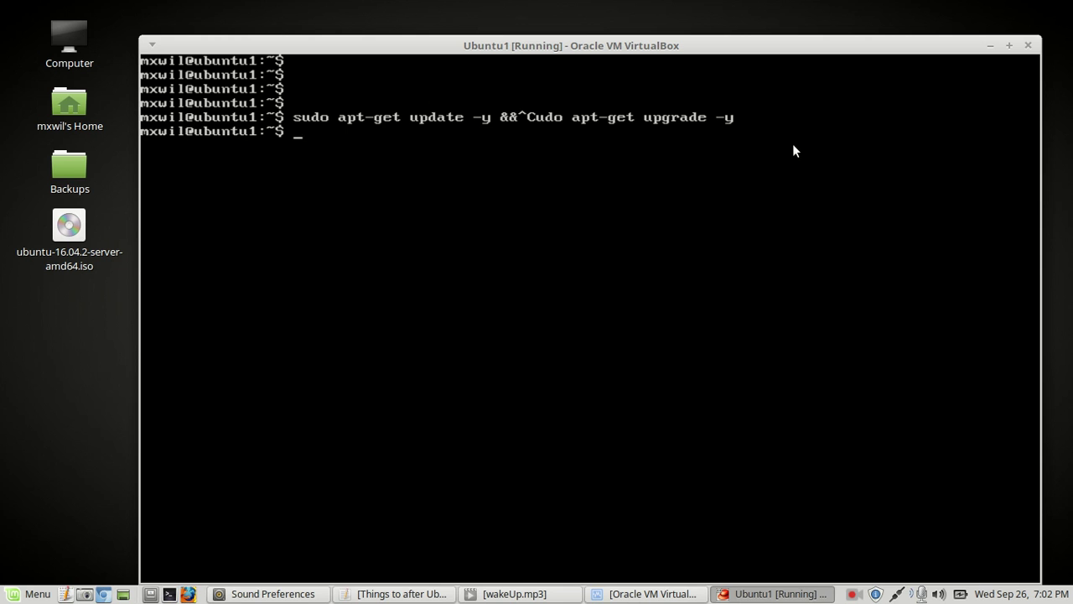
- Run ifconfig -a to show enp0s3 at 192.168.1.11 and the loopback interface
type("ifconfig -a")
key("Return")
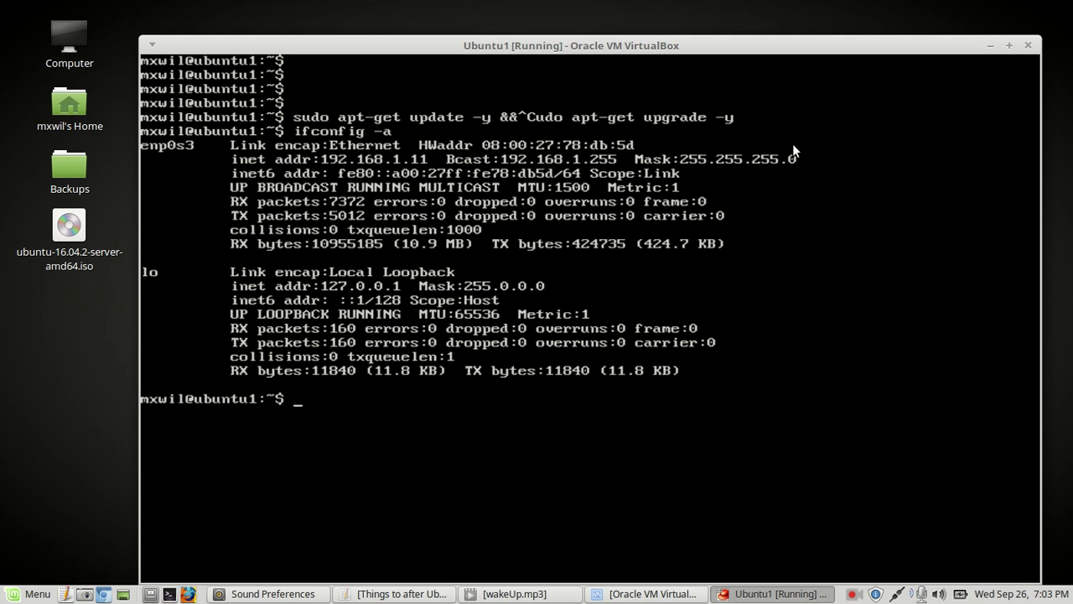
- Clear the console and run ip address show, listing lo 127.0.0.1/8 and enp0s3 192.168.1.11/24
type("clear")
key("Return")
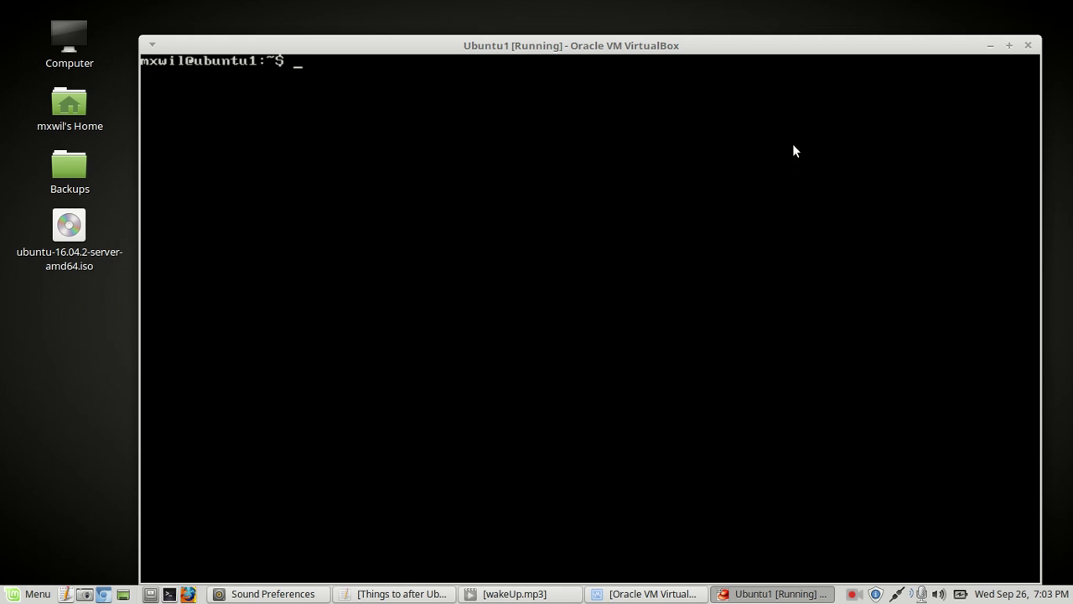
key("Return")
key("Return")
key("Return")
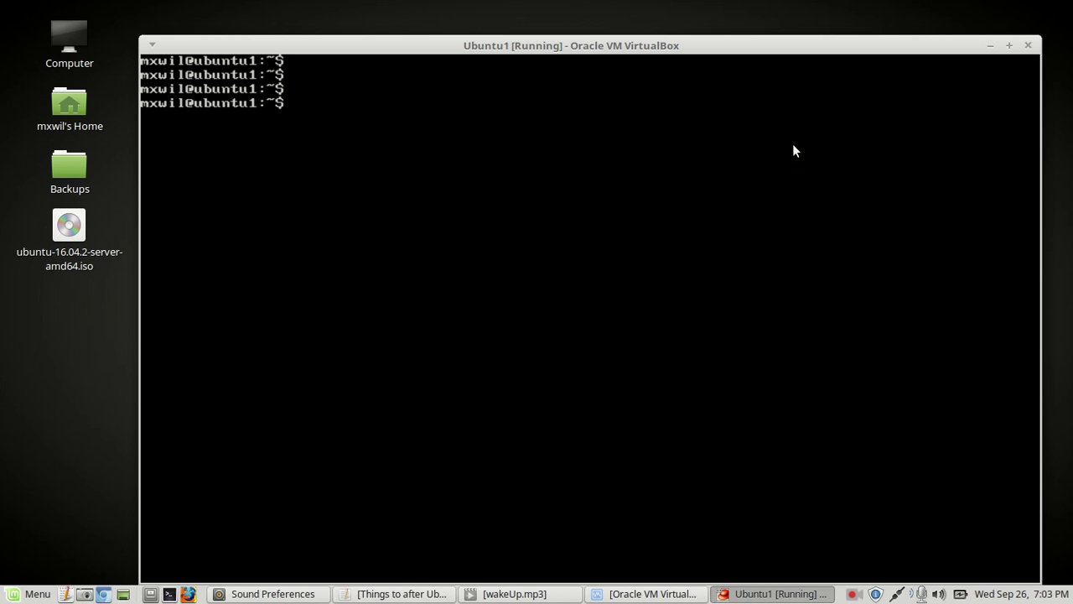
type("ip address show")
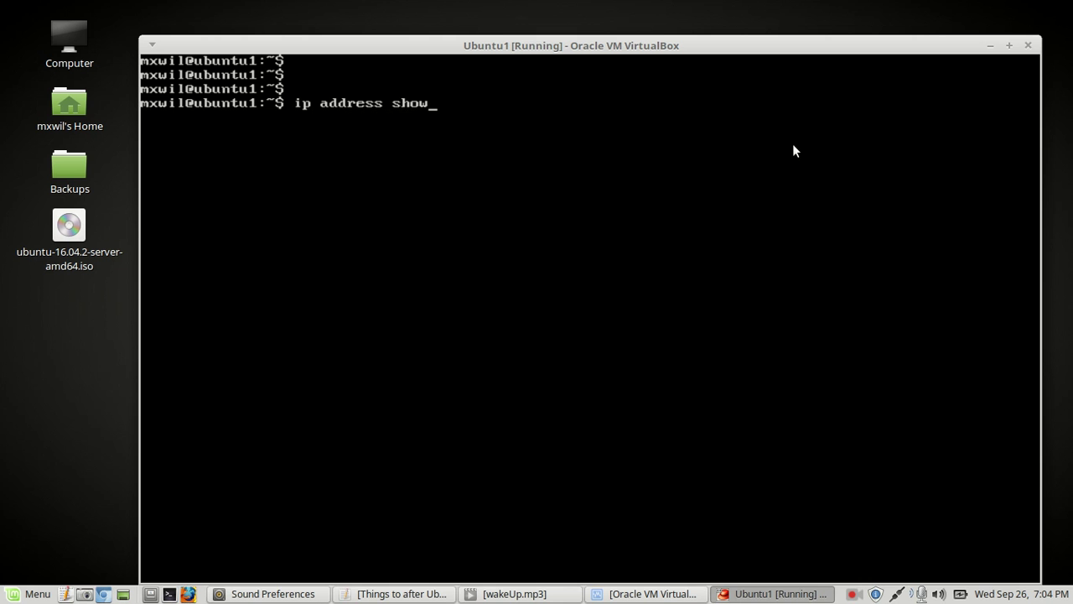
key("Return")
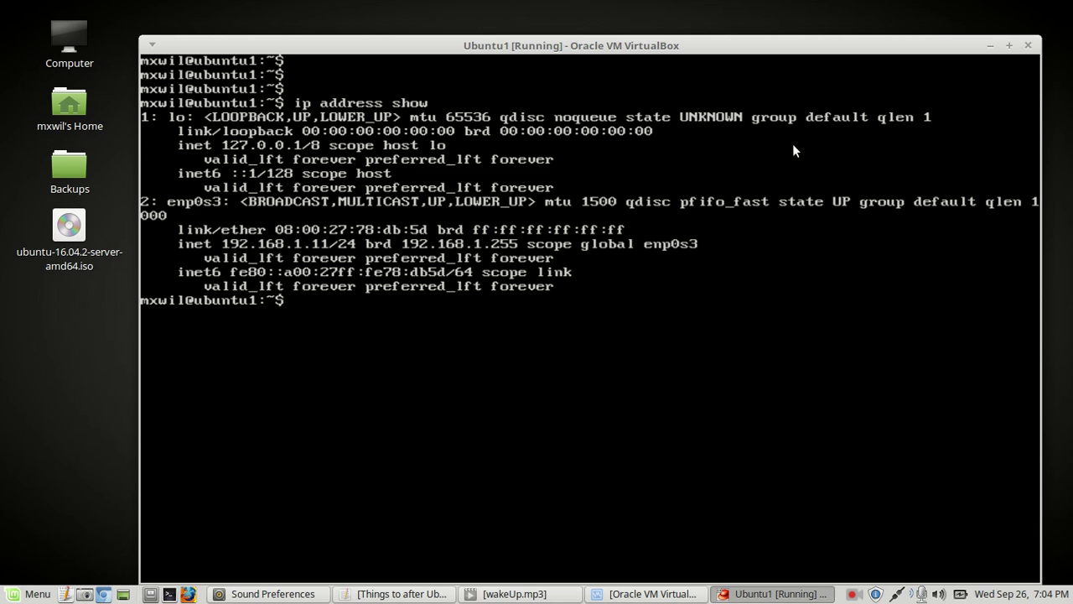
- Clear the console and list all interface addresses with ip a s
type("clear")
key("Return")
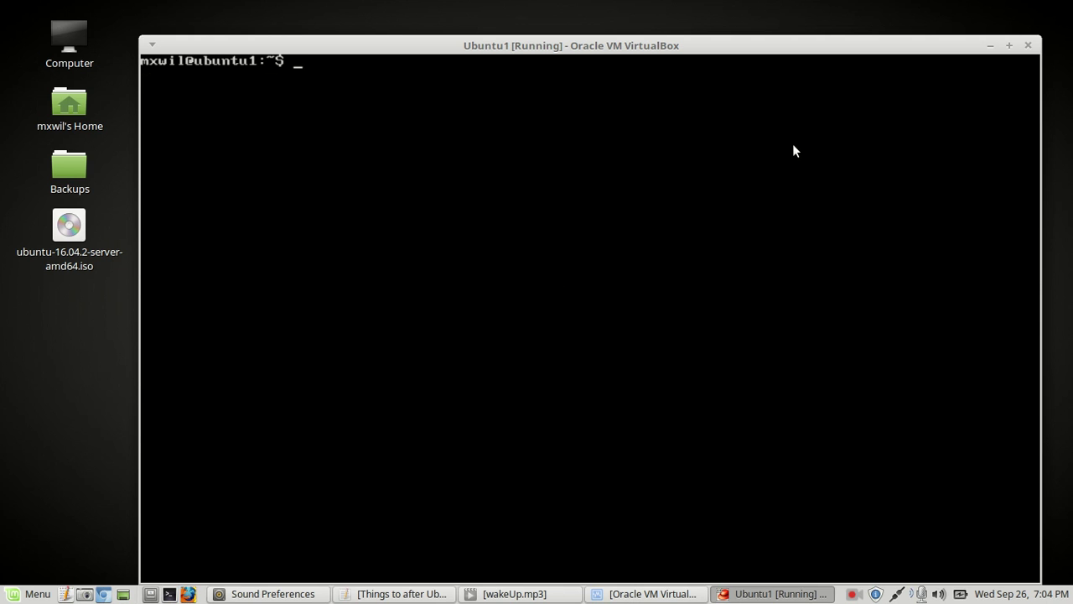
key("Return")
key("Return")
key("Return")
key("Return")
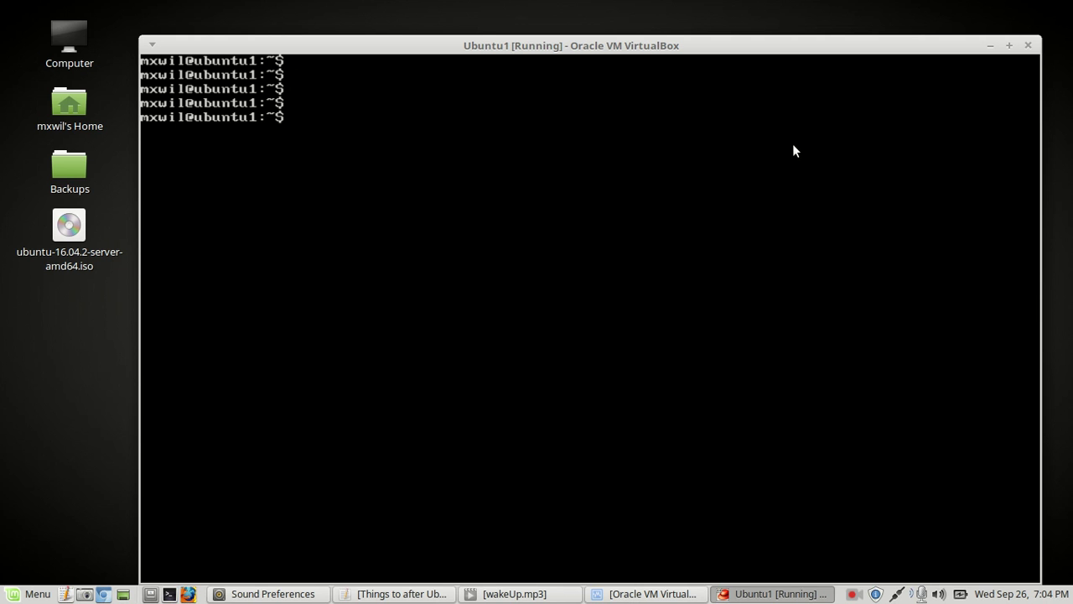
type("ip a s")
key("Return")
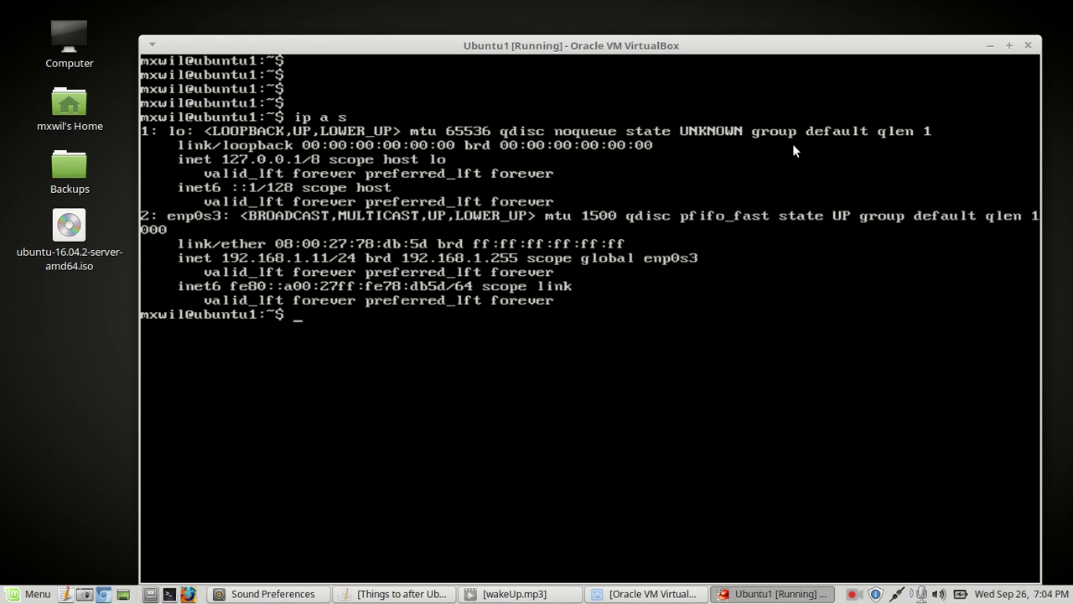
- Rerun the listing as ip a s enp0s3 to show only enp0s3's 192.168.1.11/24 details
key("Up")
type("enp0s3")
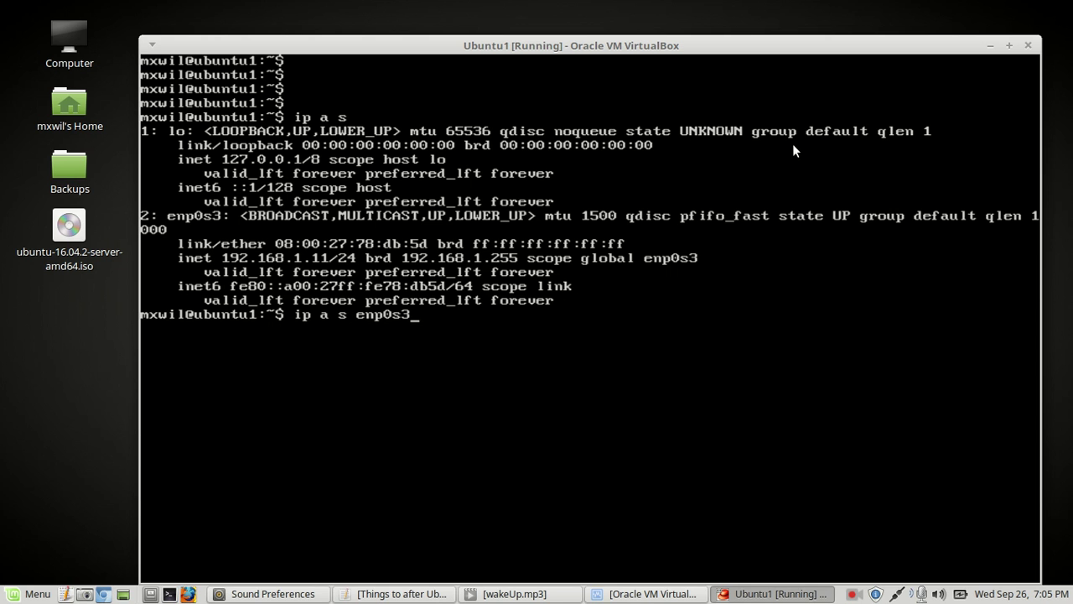
key("Return")
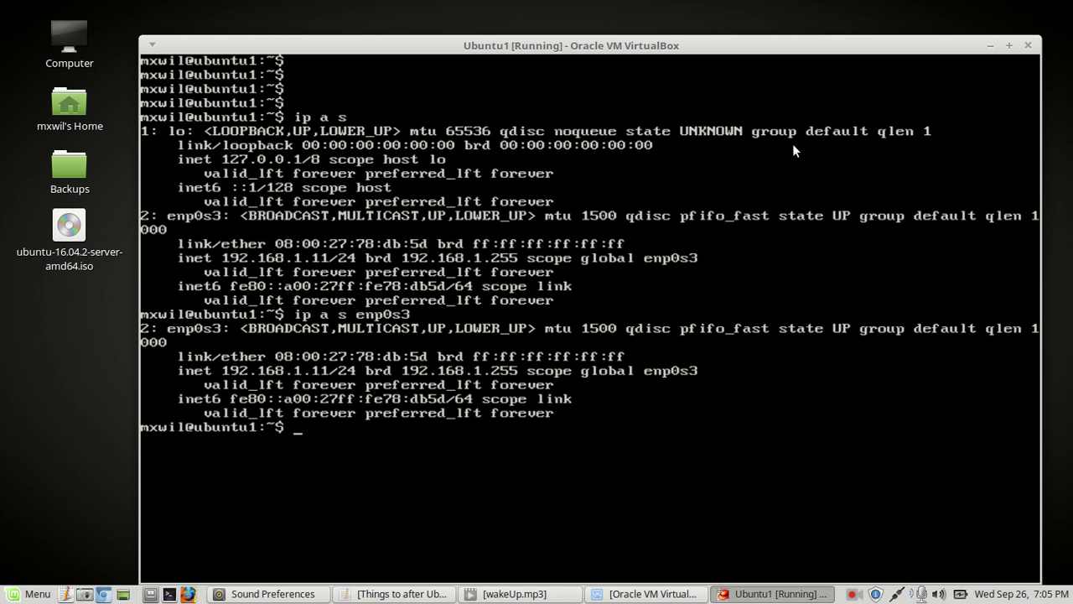
- Clear the console and run netstat -tln, showing port 22 listening on IPv4 and IPv6
type("clear")
key("Return")
key("Return")
key("Return")
key("Return")
key("Return")
key("Return")
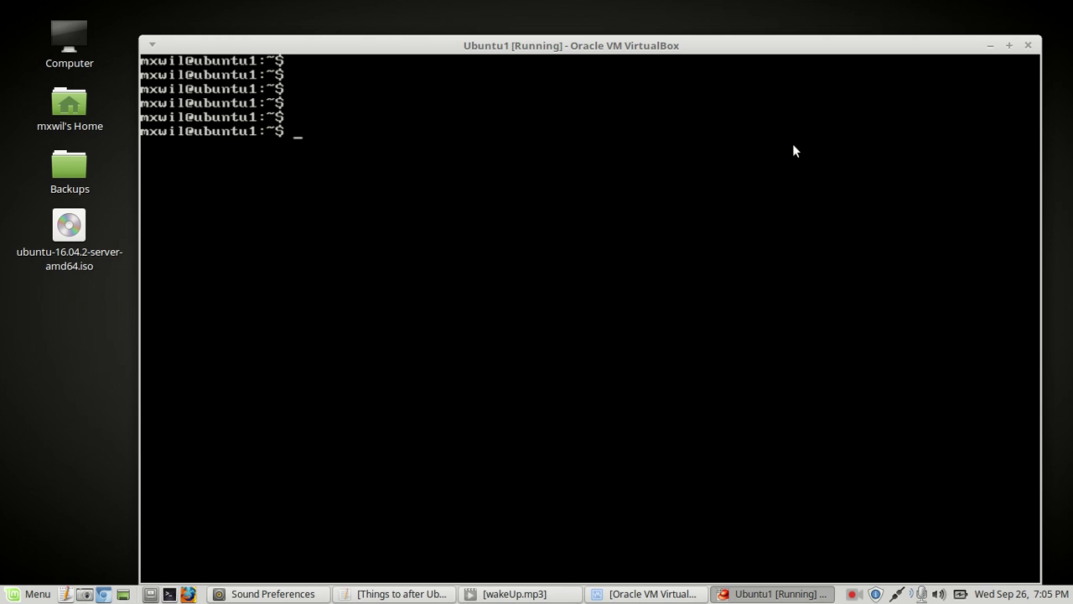
type("netstat -tln")
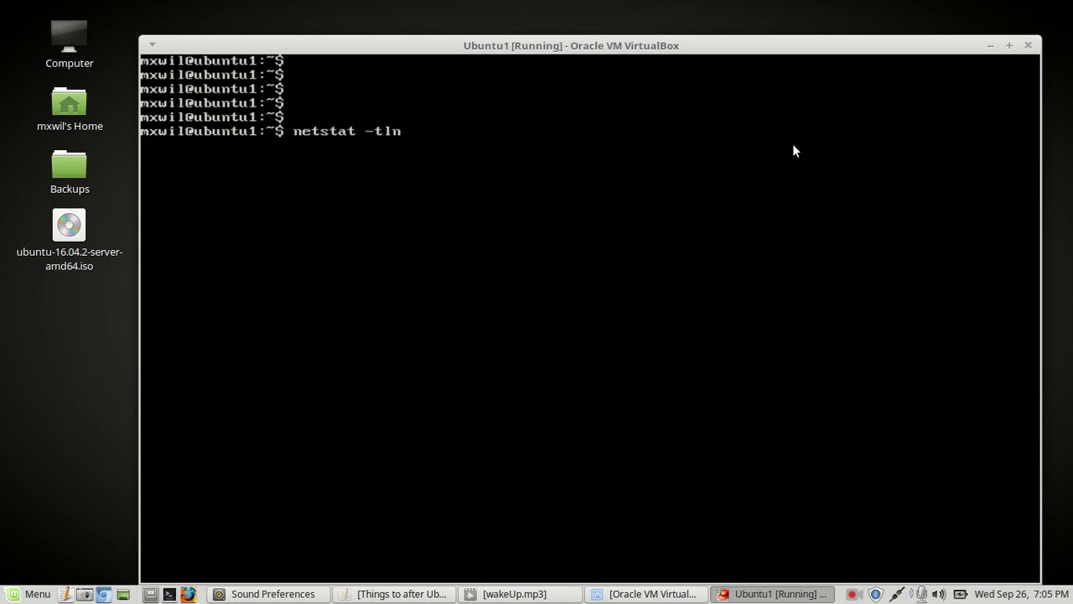
key("Return")
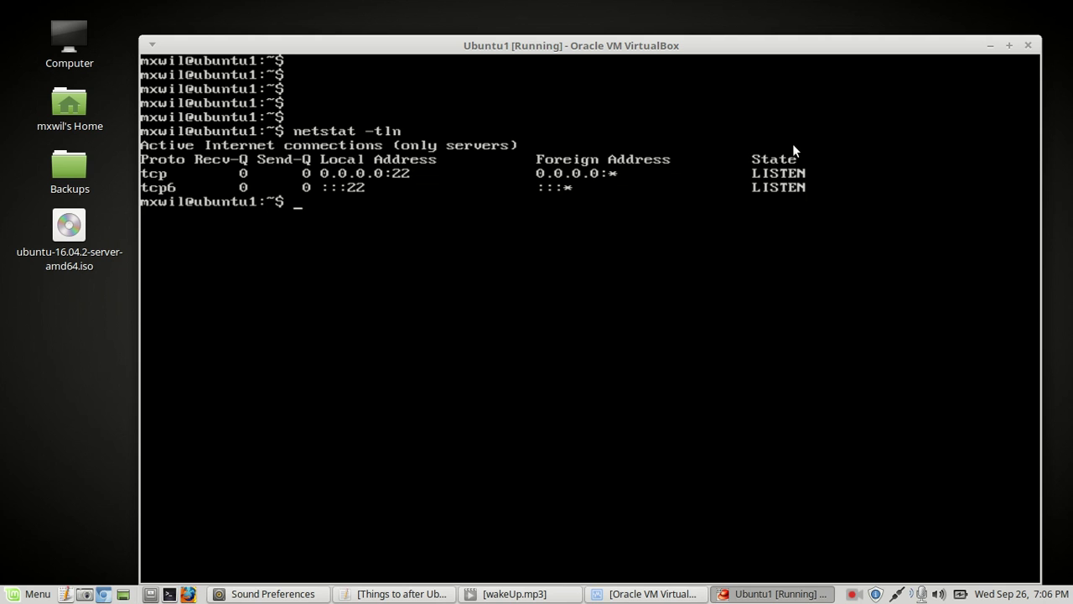
- Clear the console and run sudo apt-get install -y openssh-server, which reports it's already newest
type("clear")
key("Return")
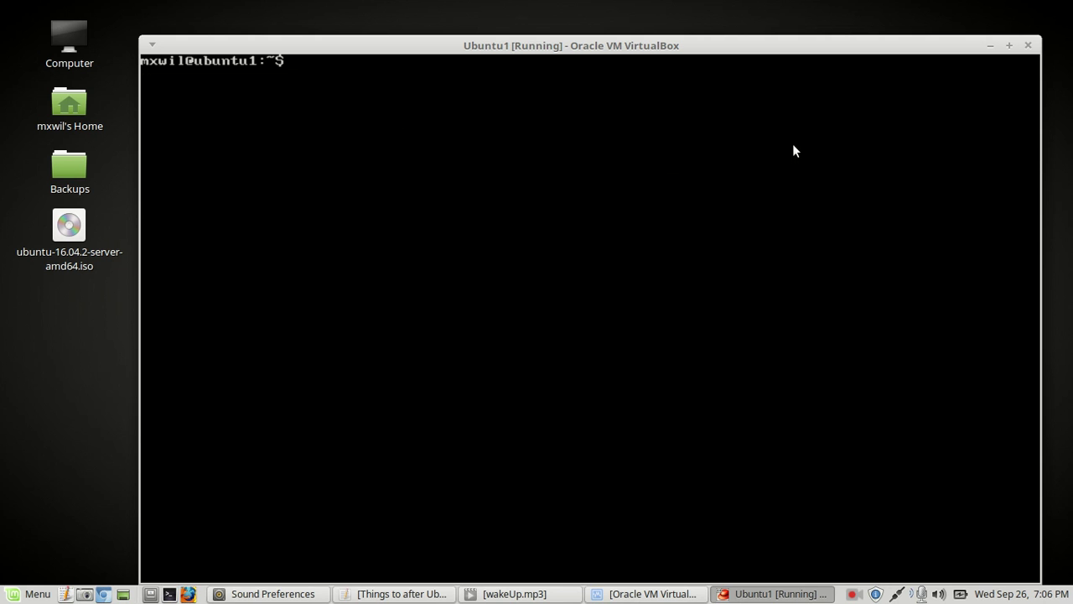
key("Return")
key("Return")
key("Return")
key("Return")
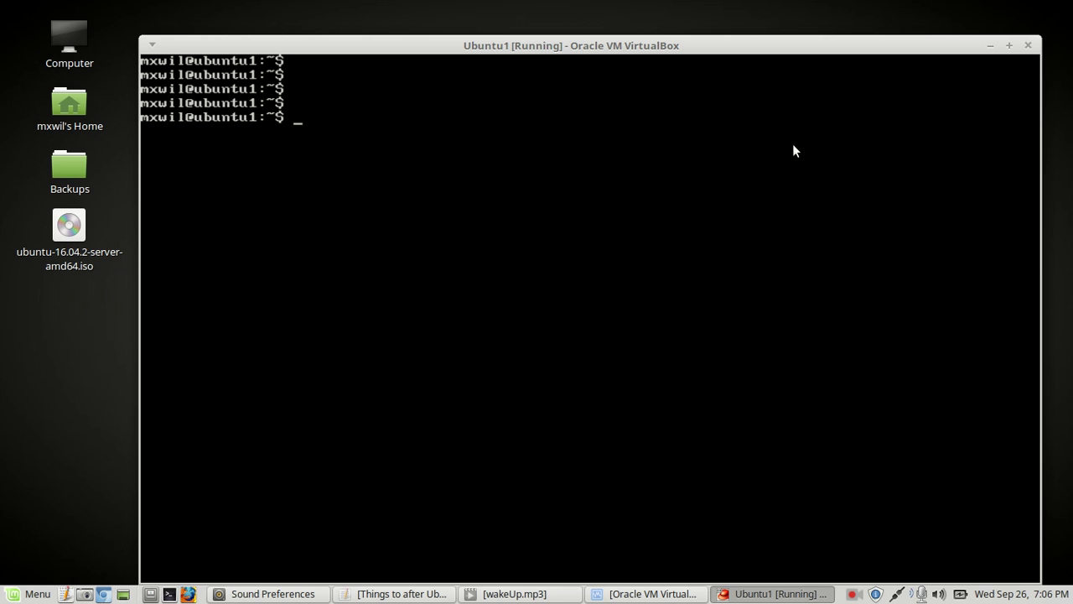
type("sudo apt-get")
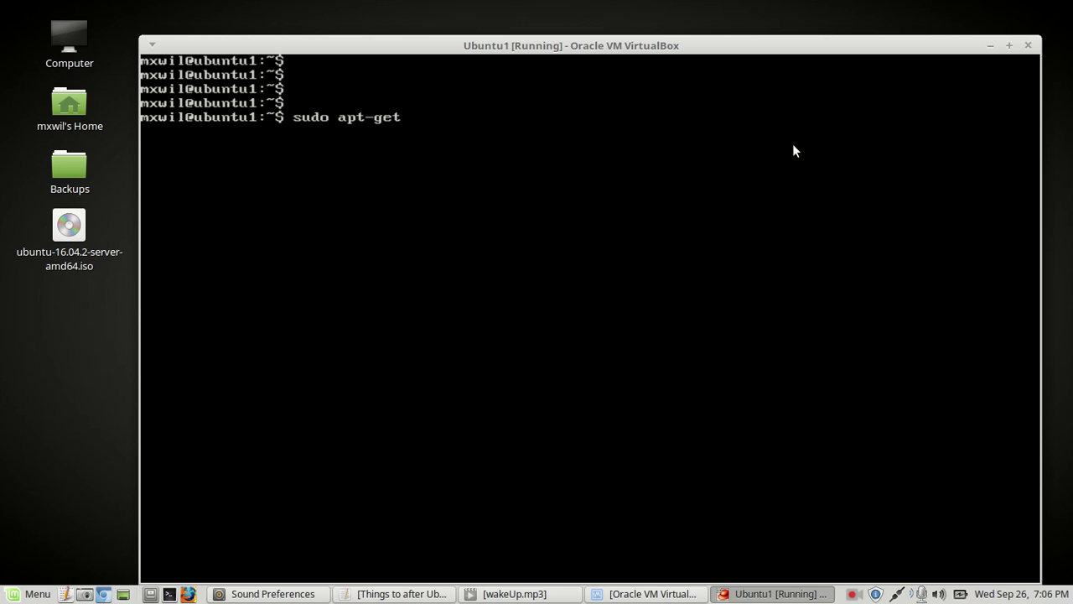
type(" install -y")
type("openss")
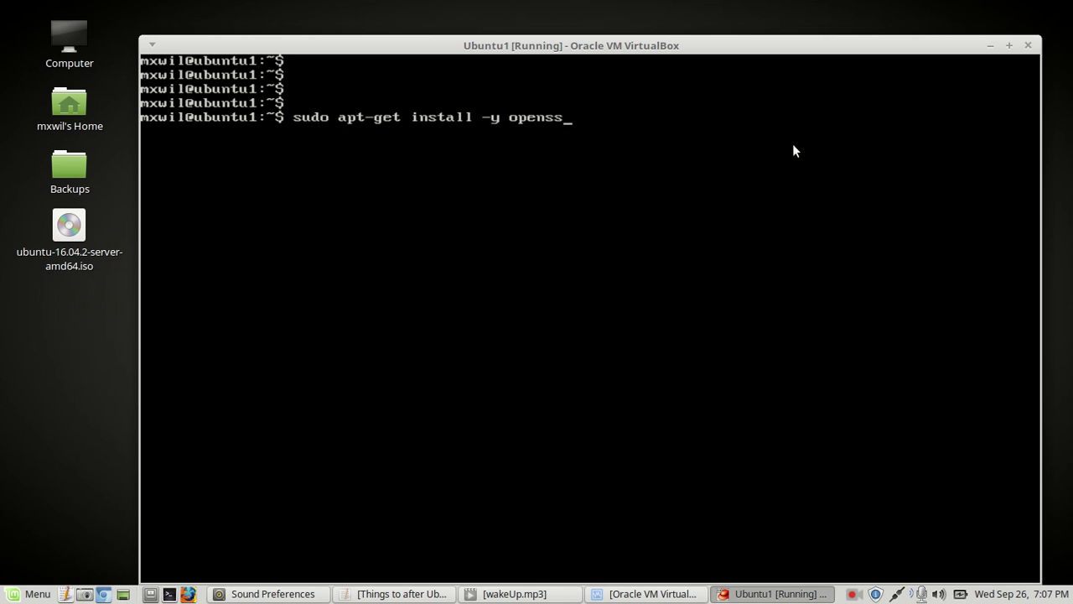
type("h-server")
key("Return")
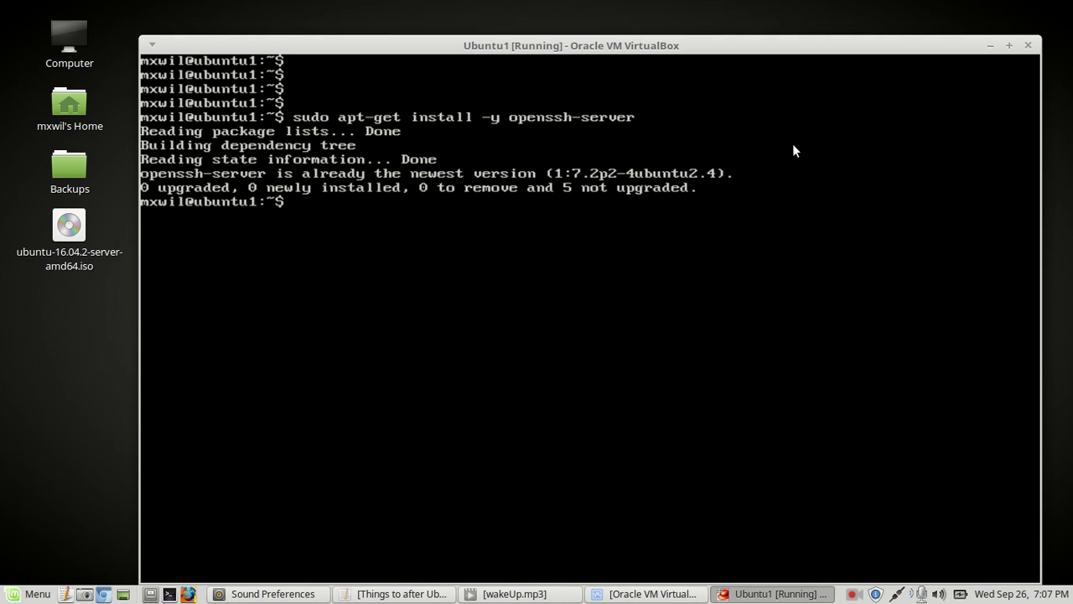
- Clear the console and run sudo ufw status, which reports the firewall inactive
type("clear")
key("Return")
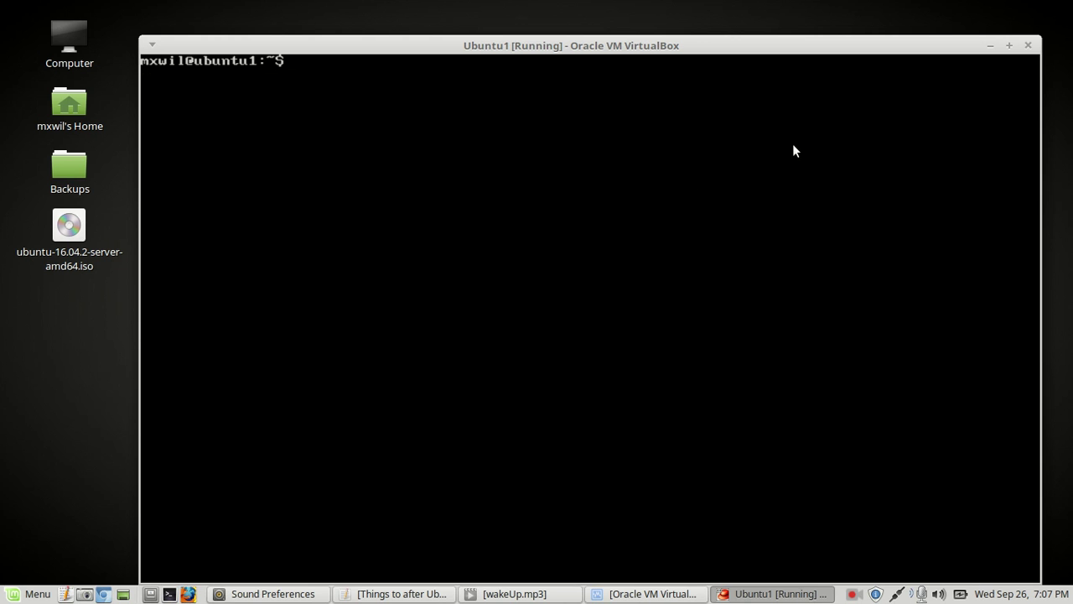
key("Return")
key("Return")
key("Return")
key("Return")
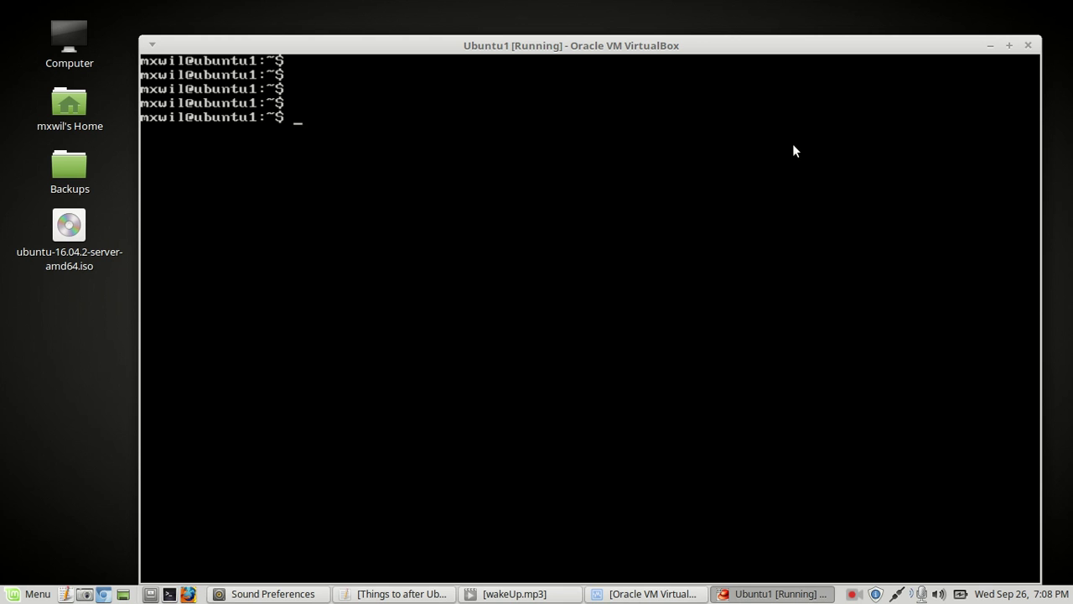
type("sudo ufw status")
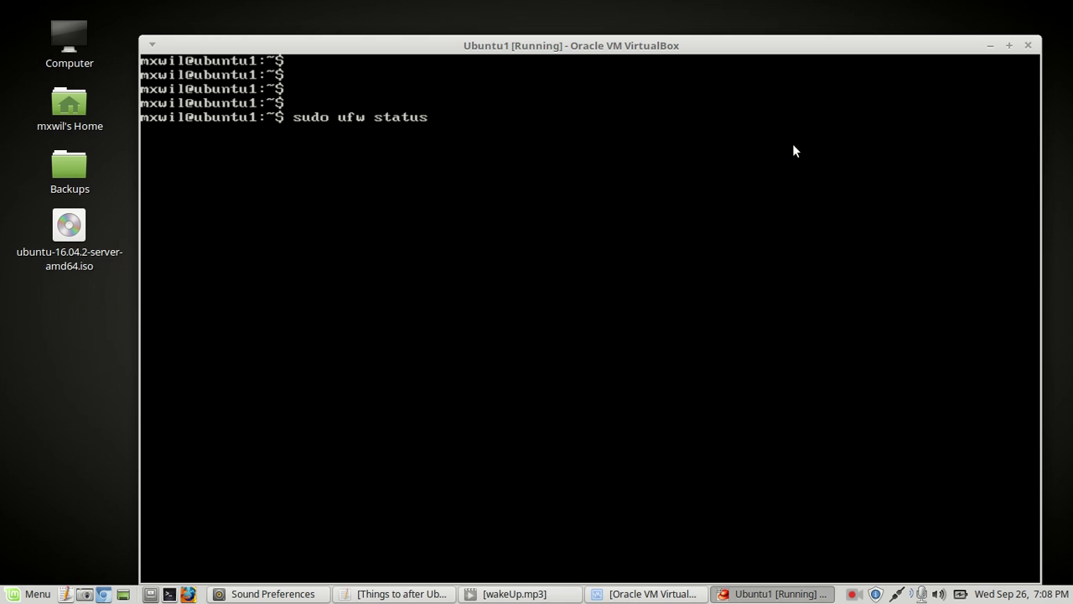
key("Return")
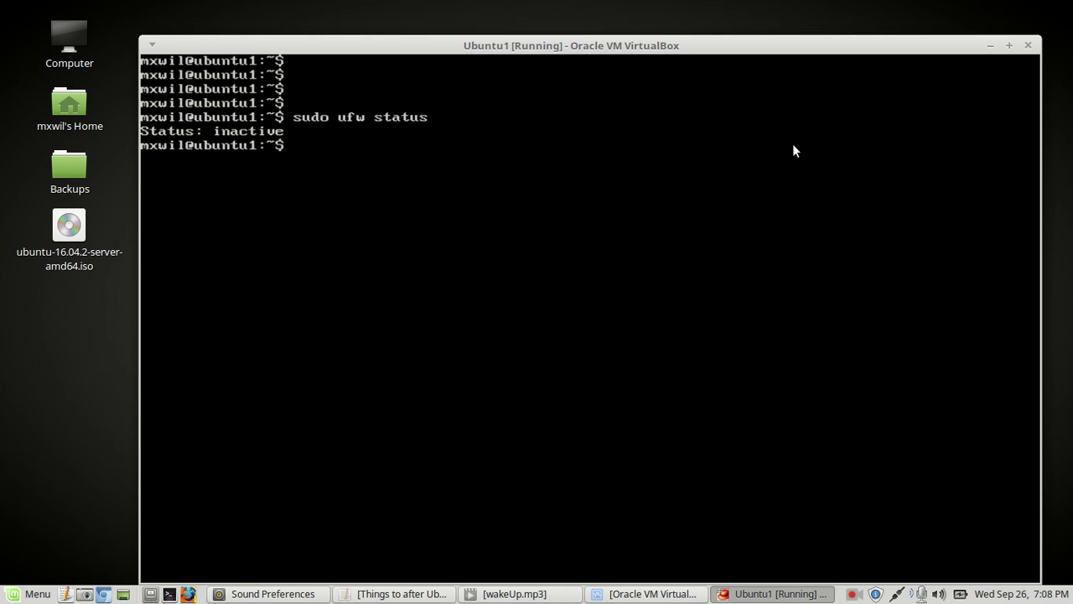
- Run sudo ufw enable so the firewall is active and enabled on system startup
type("sudo ufw enabl")
key("BackSpace")
type("ble")
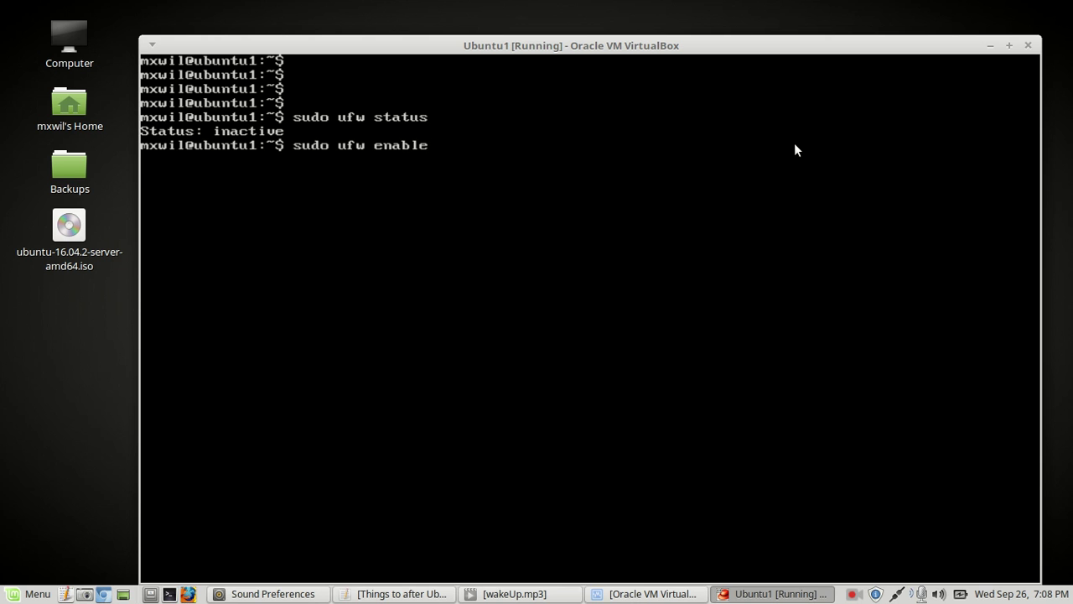
key("Return")
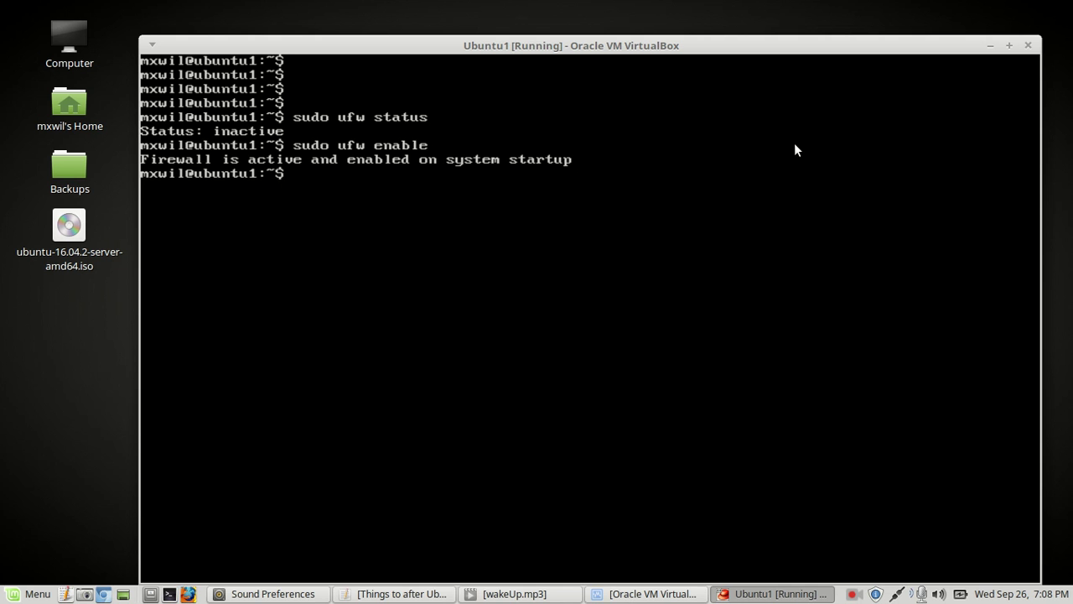
- Run sudo ufw allow 22 to add port 22 rules for IPv4 and IPv6
type("sudo ufw allow 2")
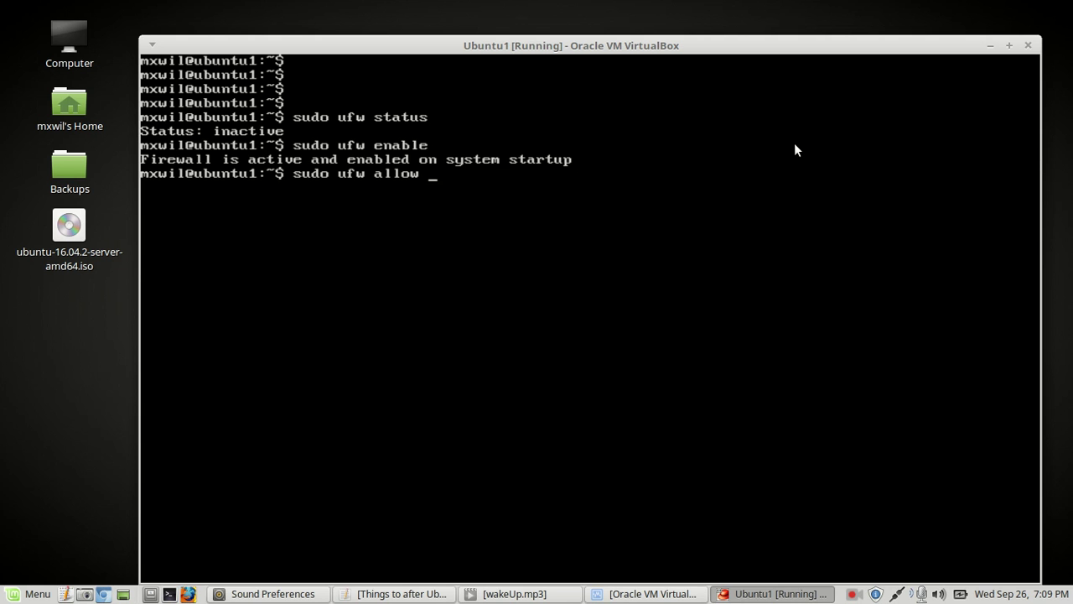
type("2")
type("/t")
type("cp")
key("BackSpace")
key("BackSpace")
key("BackSpace")
key("BackSpace")
key("Return")
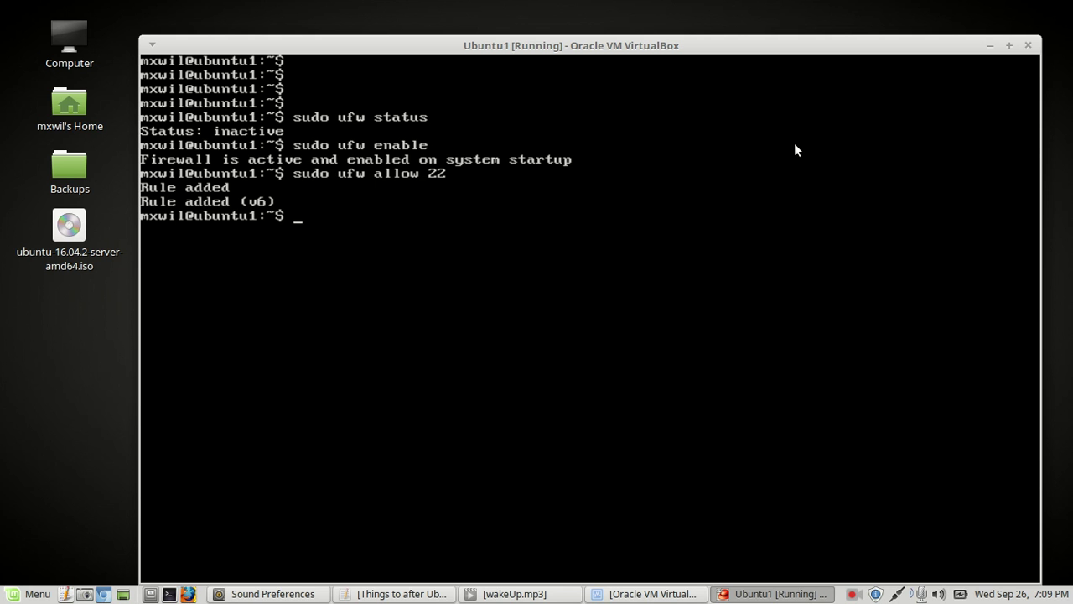
- Run sudo ufw status, showing active with 22 and 22 (v6) allowed from Anywhere
type("sudo ufw status")
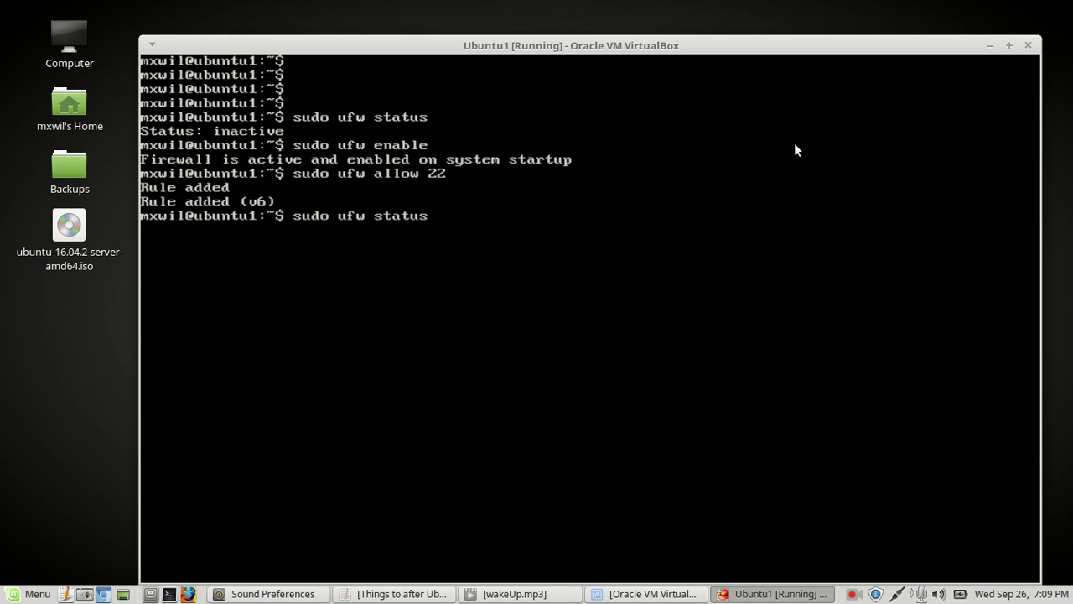
key("Return")
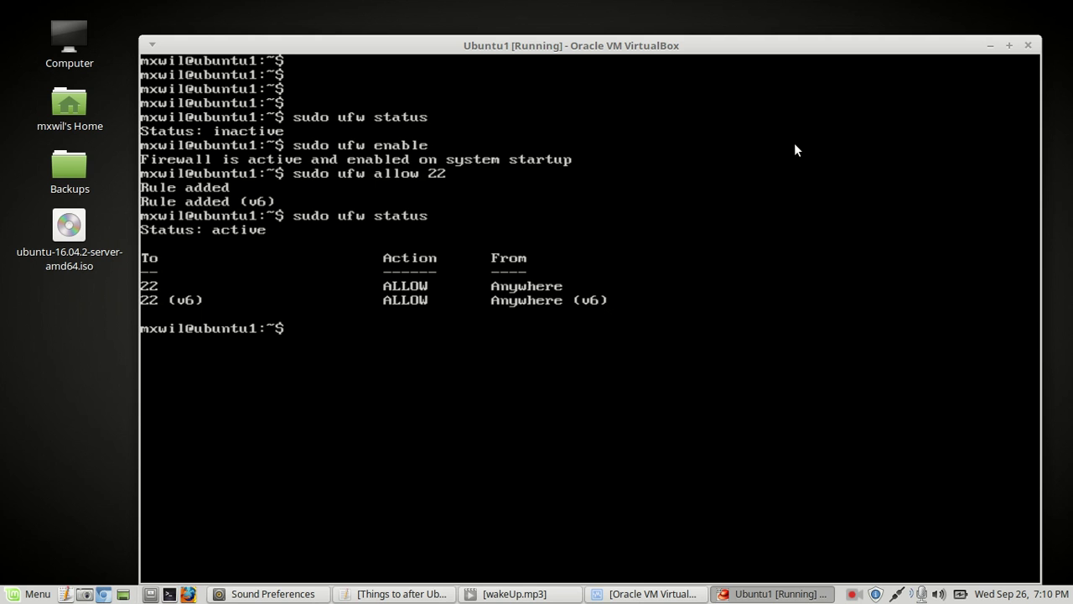
- Run 'sudo ufw default deny incoming' to block all incoming traffic by default
type("udo ufw")
type("deg")
key("BackSpace")
type("fault den")
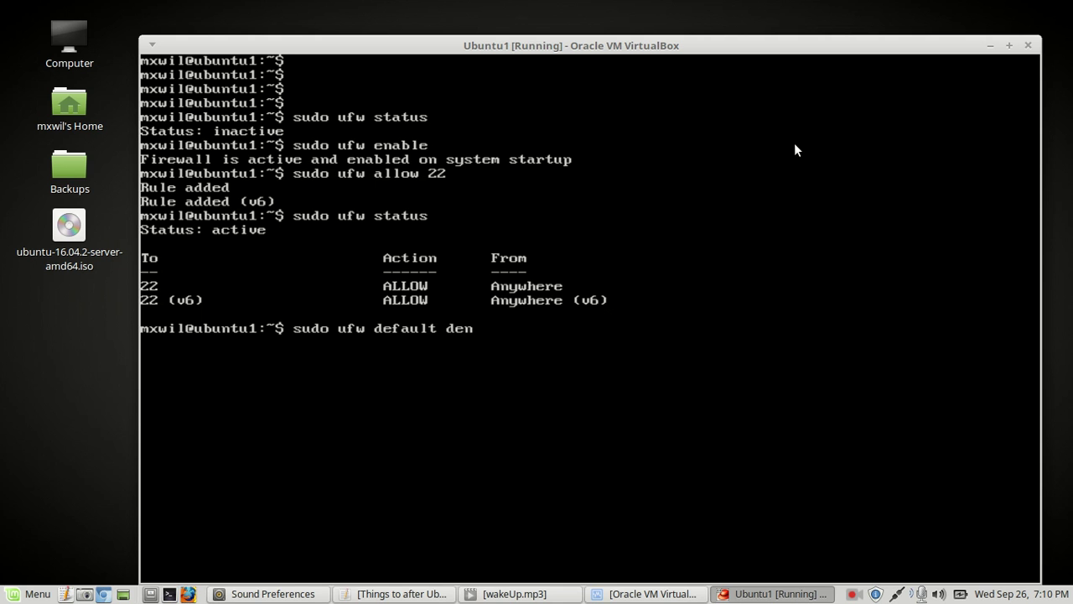
type("y incoming")
key("Return")
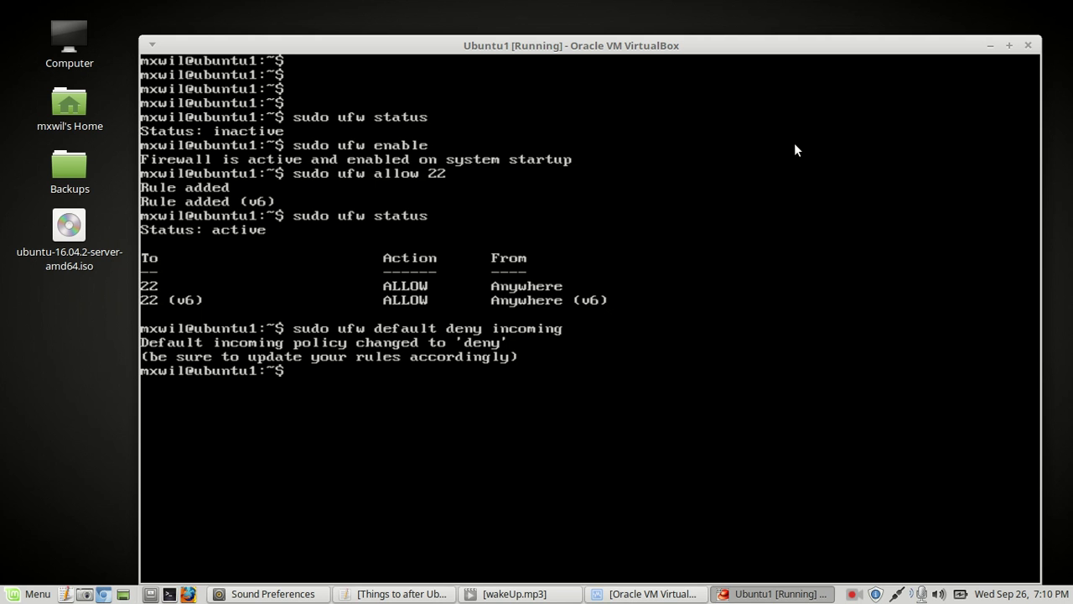
- Enter 'sudo ufw reload' at the Ubuntu1 console prompt
type("sudo ufw reload")
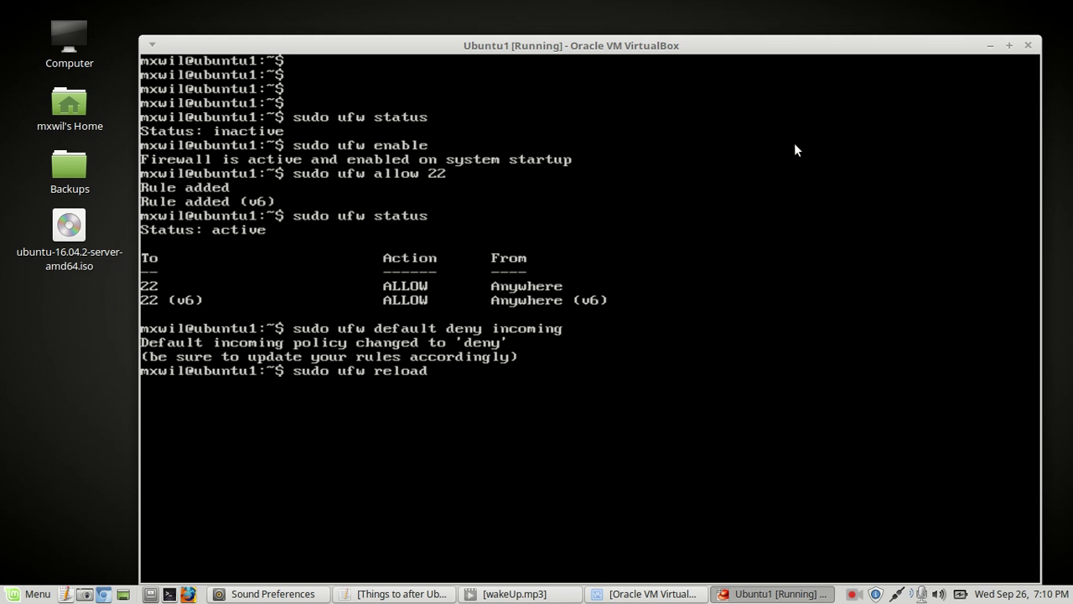